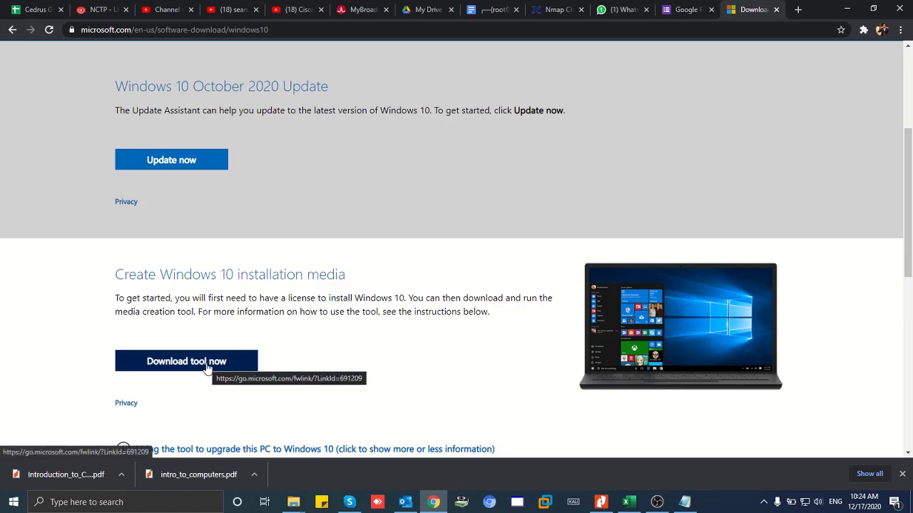
# Switch to File Explorer and locate MediaCreationTool20H2 in the Programs folder inside Downloads
pyautogui.click(293, 502)
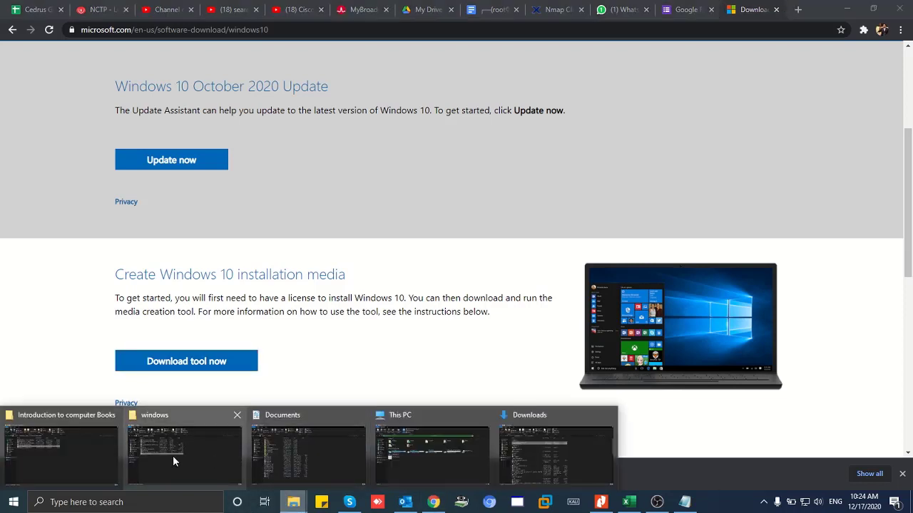
pyautogui.moveTo(173, 455)
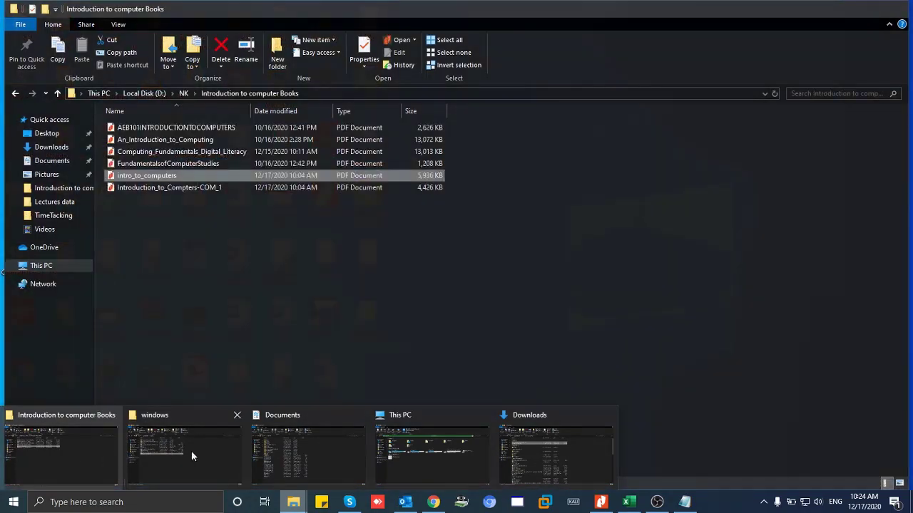
pyautogui.click(519, 449)
pyautogui.scroll(-1, 267, 228)
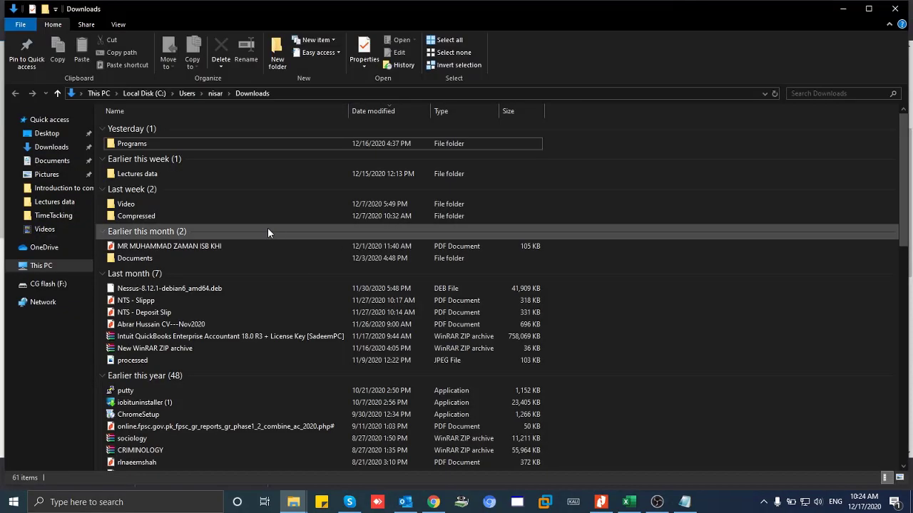
pyautogui.doubleClick(132, 144)
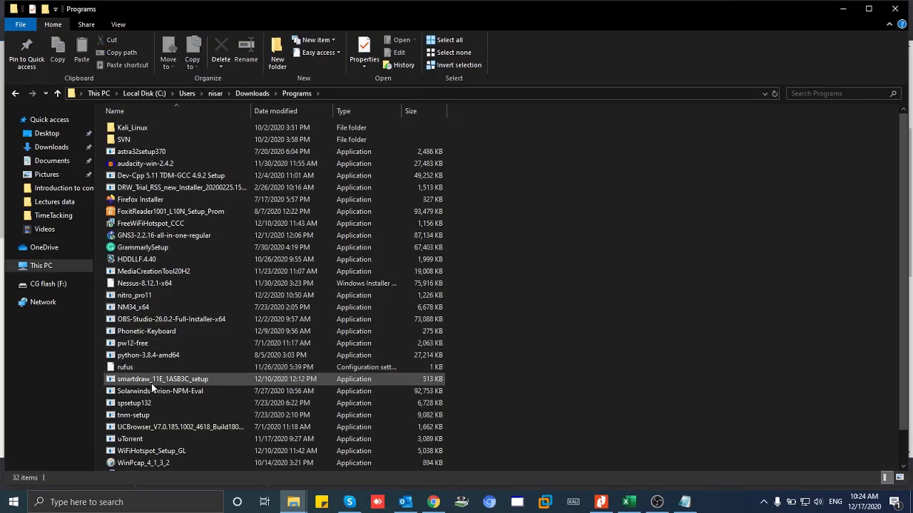
pyautogui.click(152, 274)
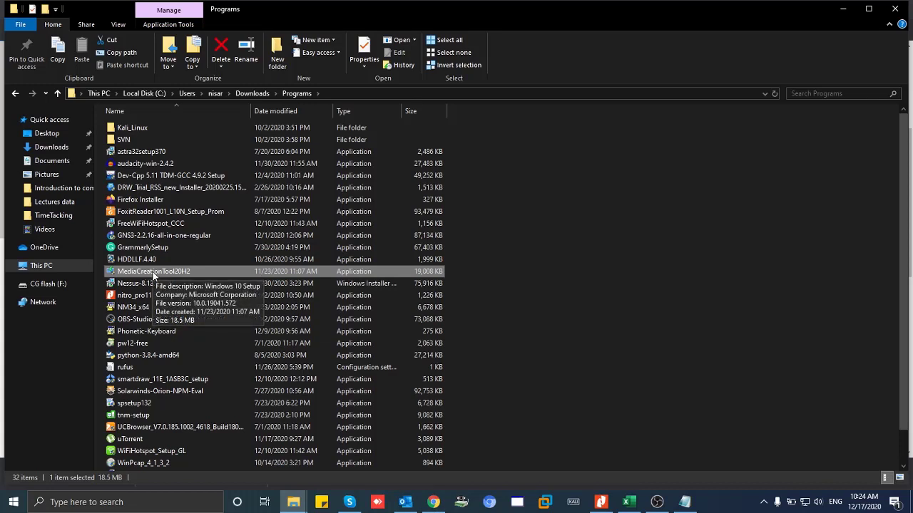
# Switch to Chrome, open the Rufus website (rufus.ie) and find its download section
pyautogui.click(433, 502)
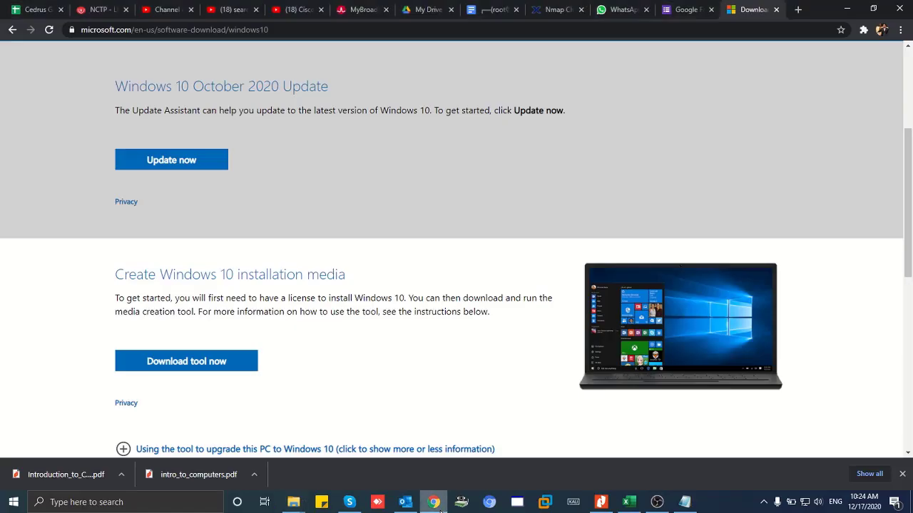
pyautogui.click(299, 36)
pyautogui.write('ru')
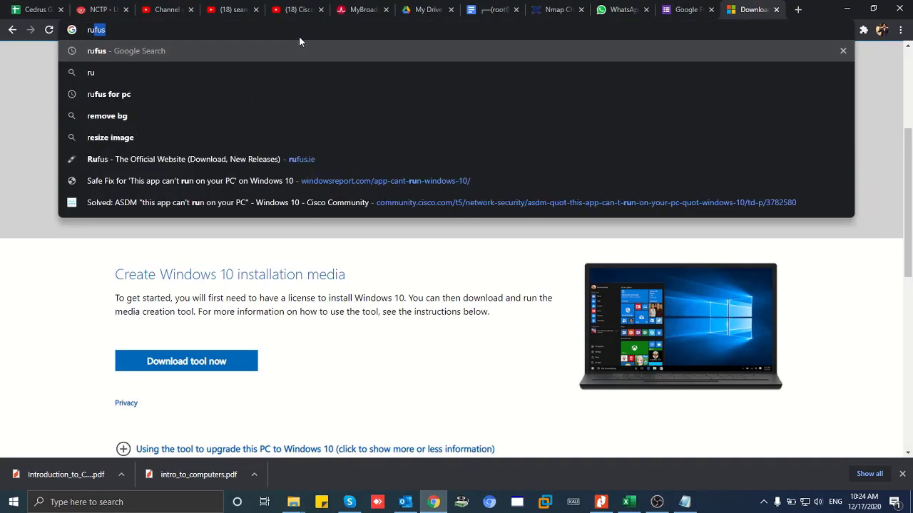
pyautogui.write('fus')
pyautogui.press('Return')
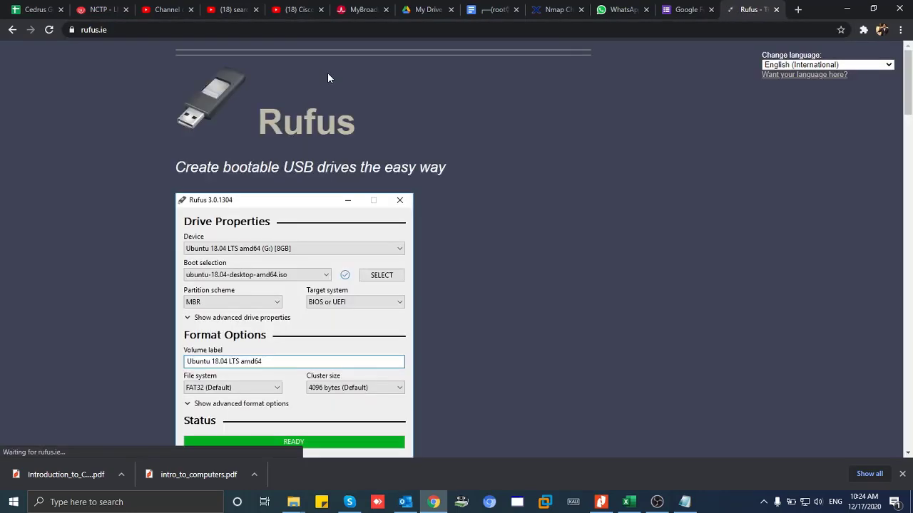
pyautogui.scroll(-8, 357, 251)
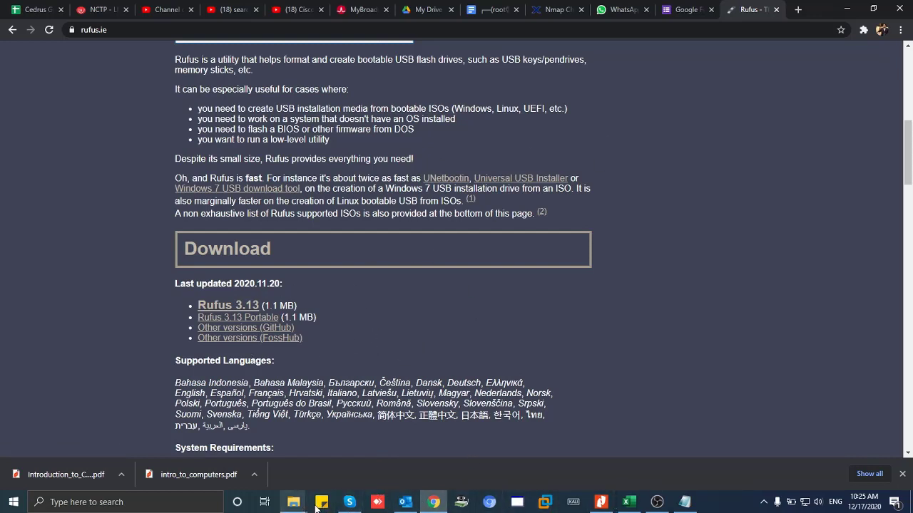
# Switch to File Explorer and locate Windows 10 20latest.iso and rufus-3.13 in the windows folder on Local Disk (D:)
pyautogui.click(293, 502)
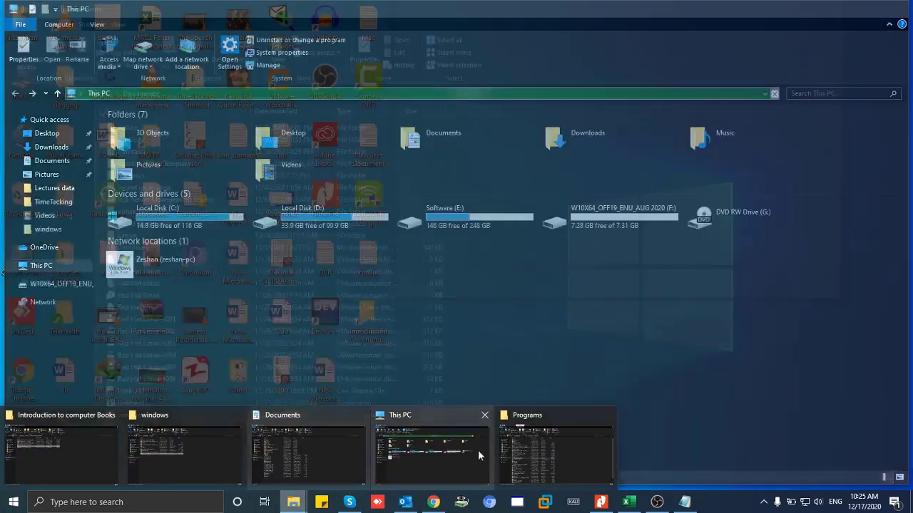
pyautogui.moveTo(530, 447)
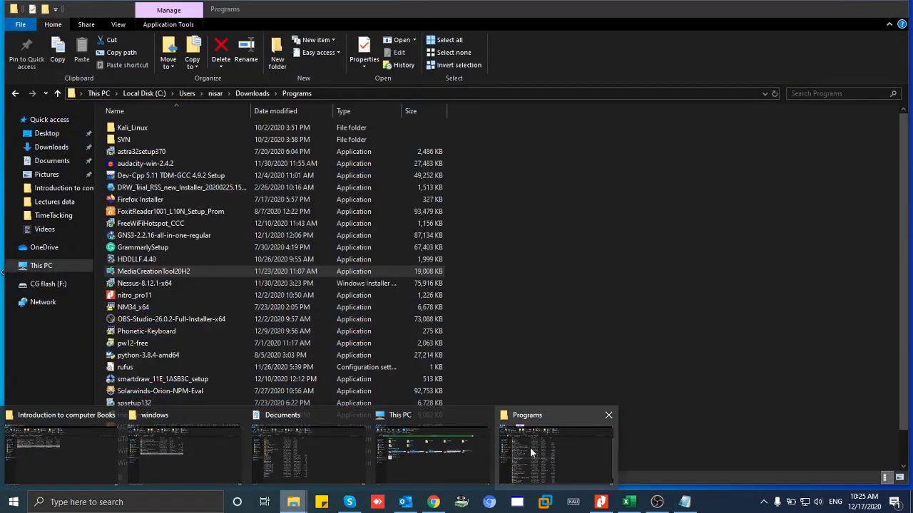
pyautogui.click(529, 447)
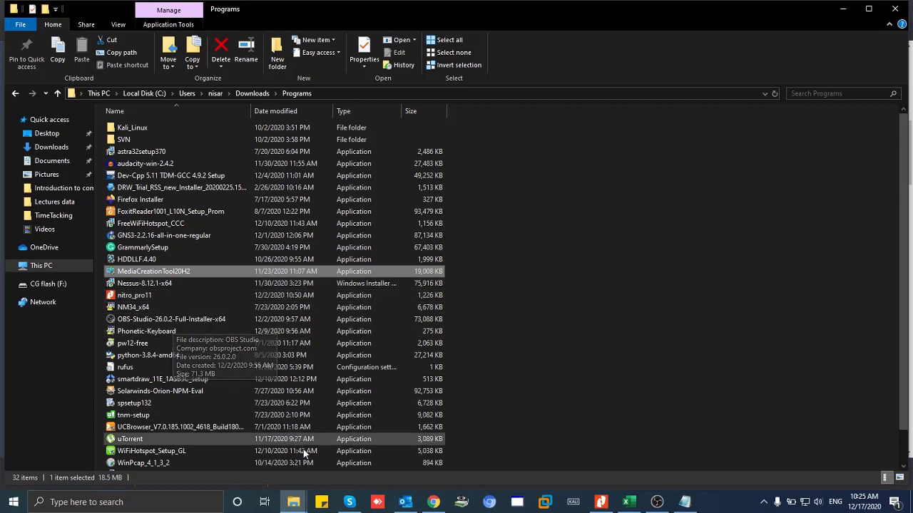
pyautogui.click(299, 502)
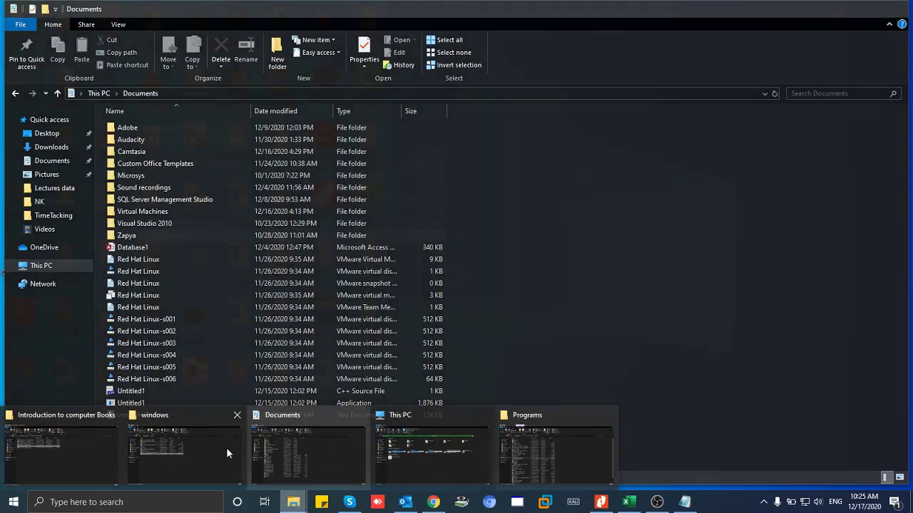
pyautogui.click(195, 454)
pyautogui.click(168, 306)
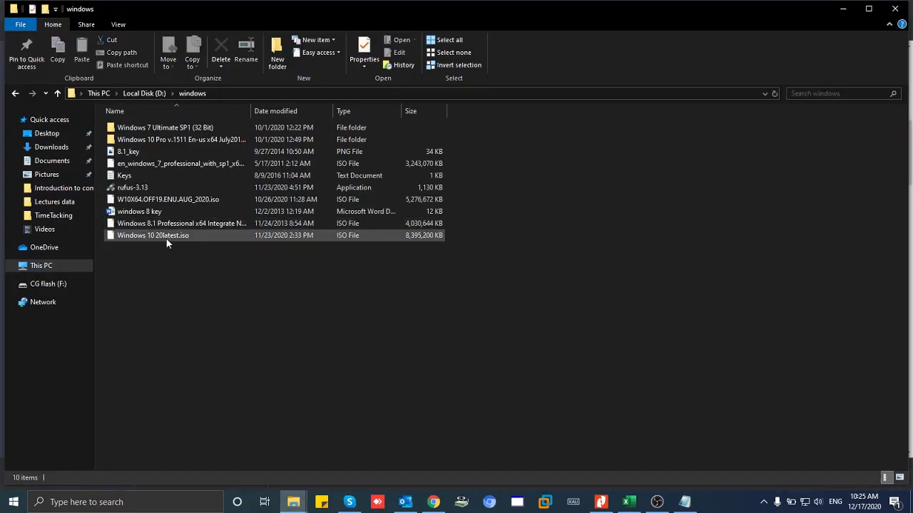
pyautogui.click(166, 238)
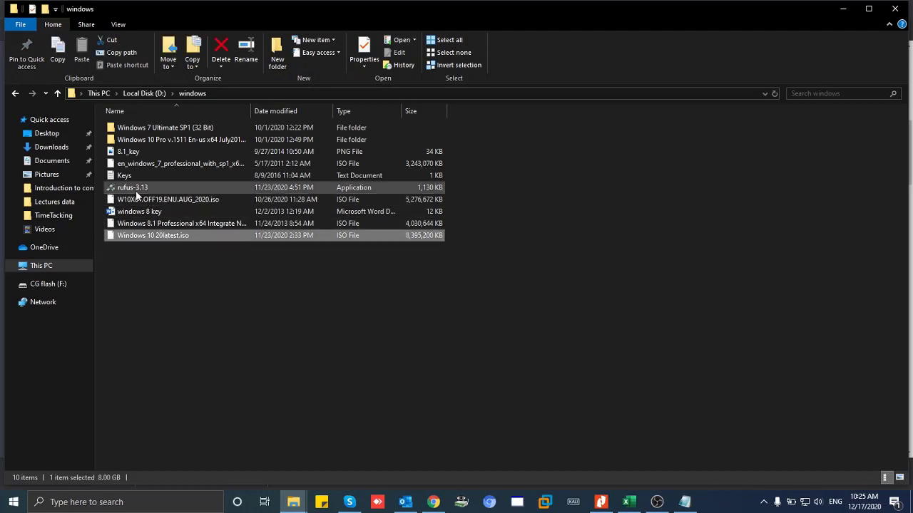
pyautogui.click(136, 189)
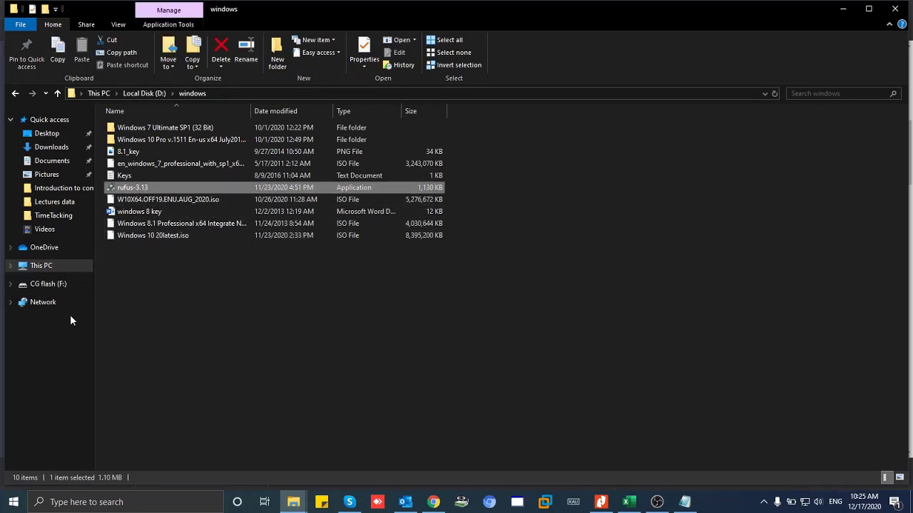
# Check the CG flash (F:) USB drive under This PC
pyautogui.click(284, 503)
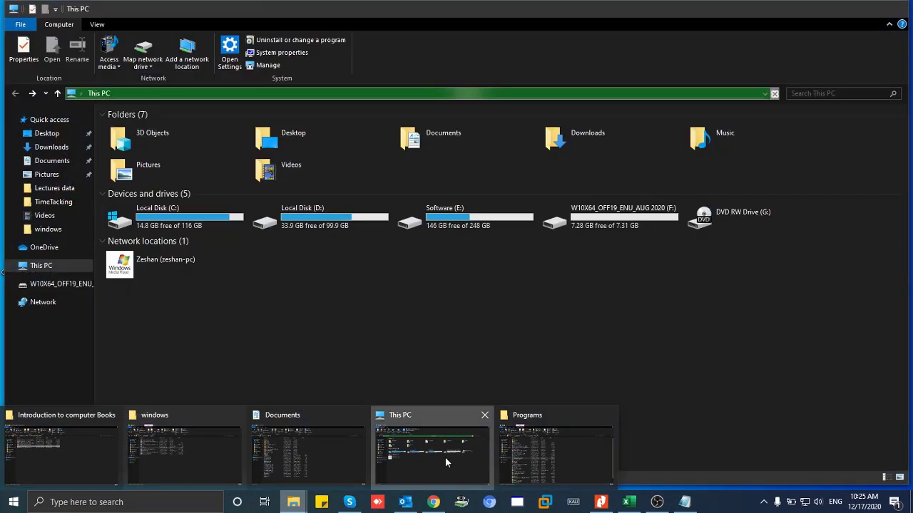
pyautogui.click(444, 457)
pyautogui.click(604, 217)
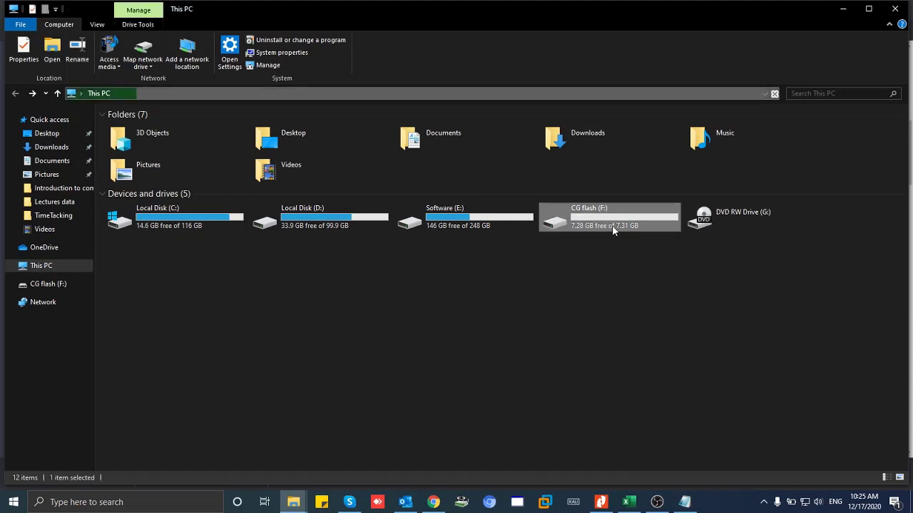
pyautogui.click(617, 257)
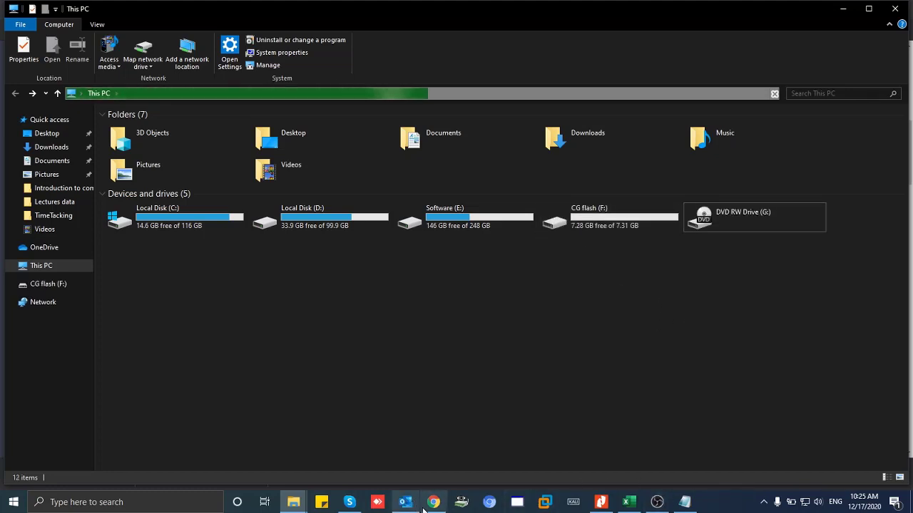
# Return to the windows folder on Local Disk (D:) and launch rufus-3.13
pyautogui.moveTo(293, 503)
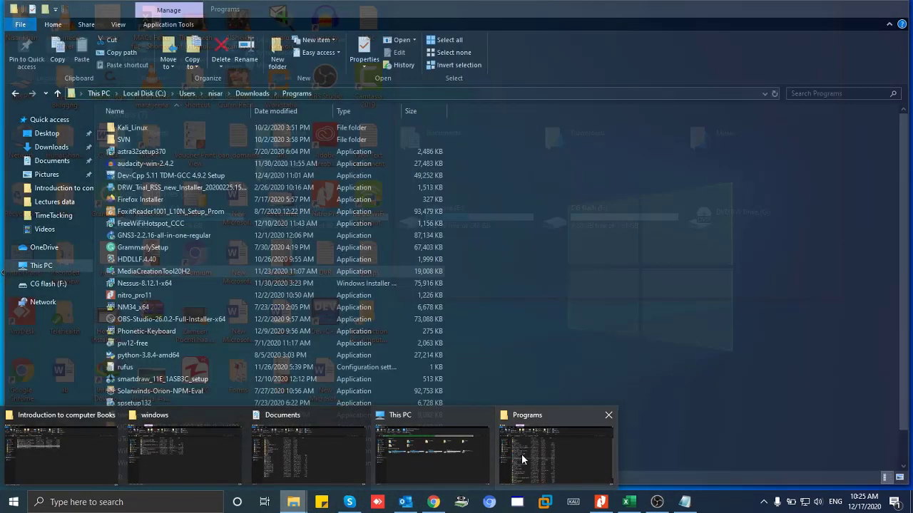
pyautogui.click(521, 455)
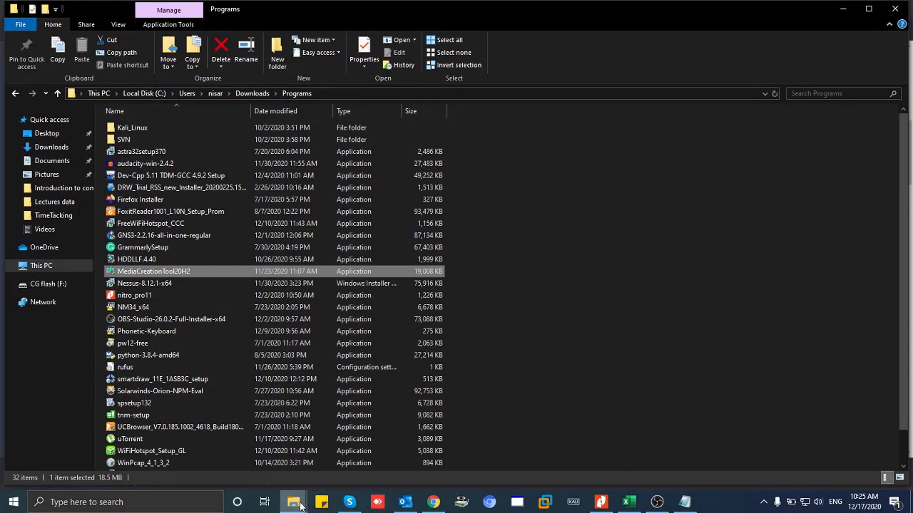
pyautogui.moveTo(293, 502)
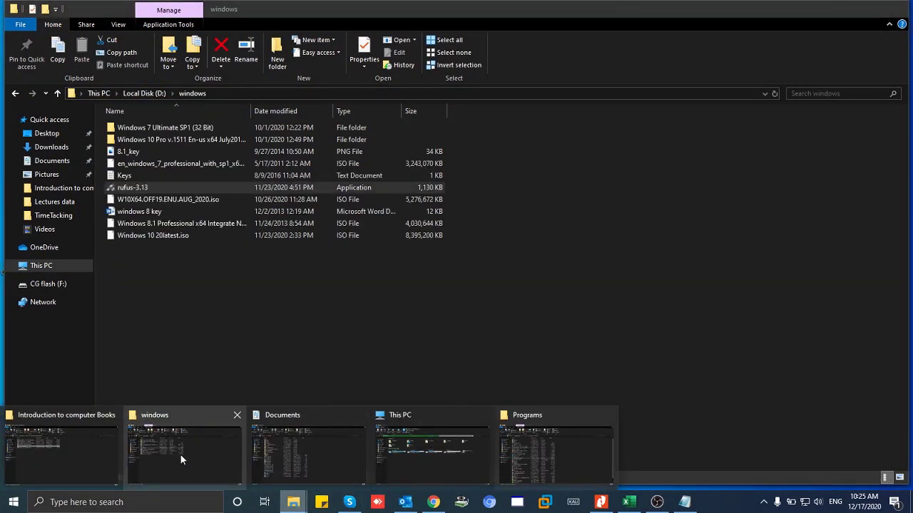
pyautogui.click(180, 453)
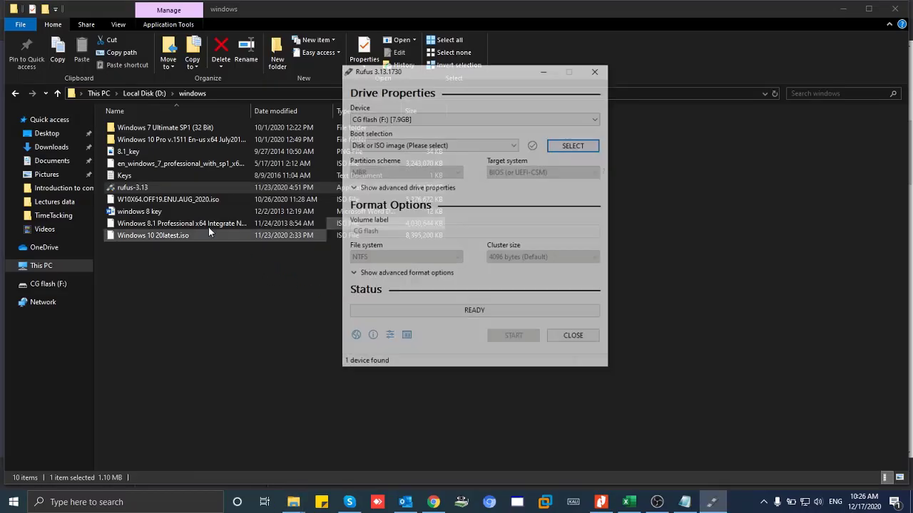
# Choose CG flash (F:) as the target device in Rufus
pyautogui.click(428, 120)
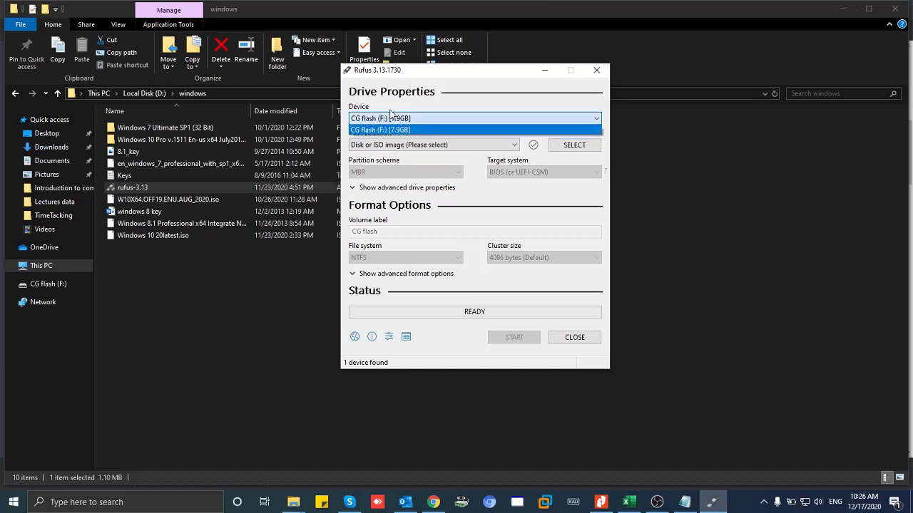
pyautogui.click(429, 118)
pyautogui.click(429, 117)
pyautogui.click(429, 118)
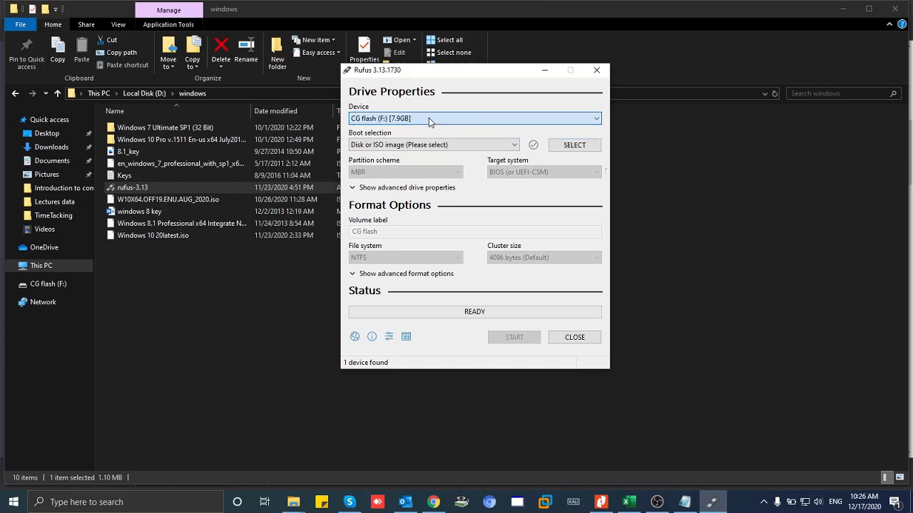
pyautogui.click(428, 117)
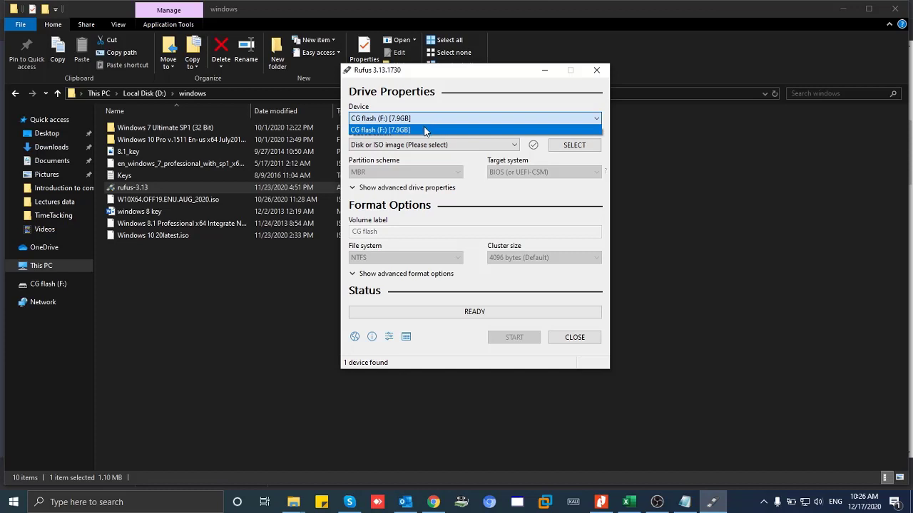
pyautogui.click(425, 130)
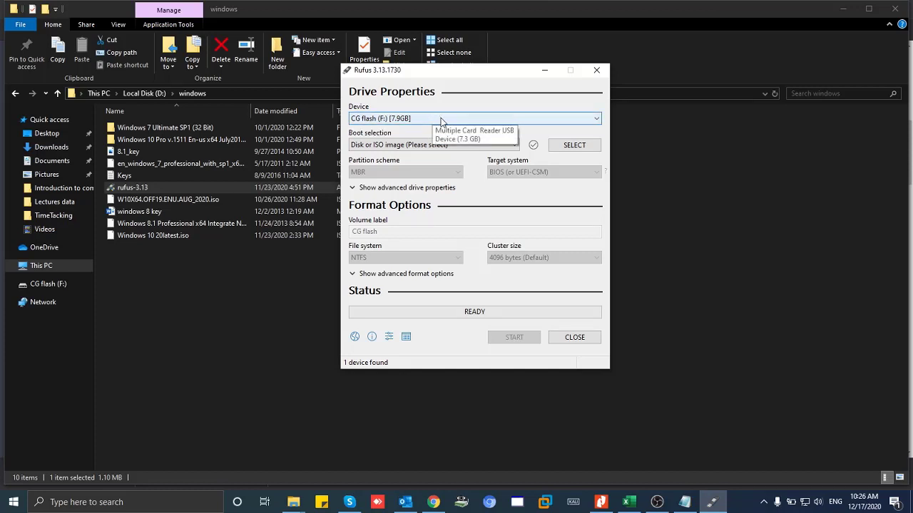
pyautogui.click(440, 117)
pyautogui.click(440, 118)
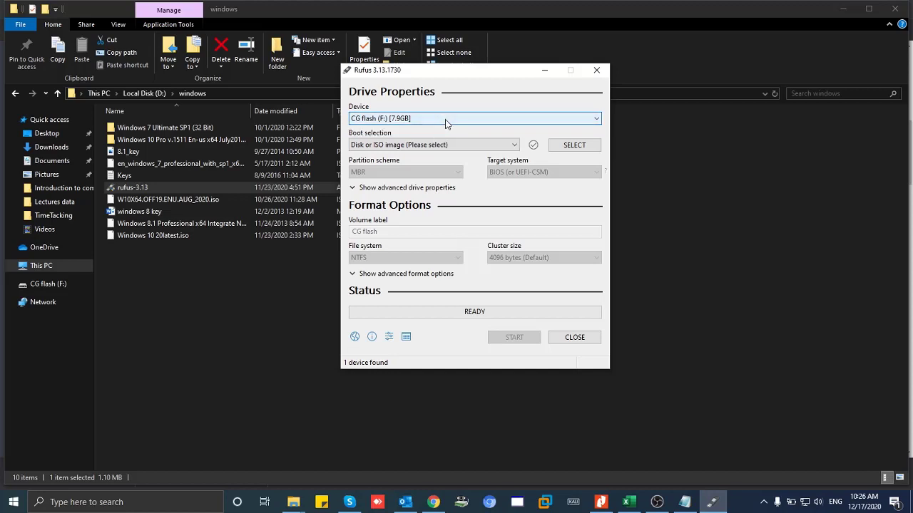
# Set the boot selection to Disk or ISO image
pyautogui.click(403, 148)
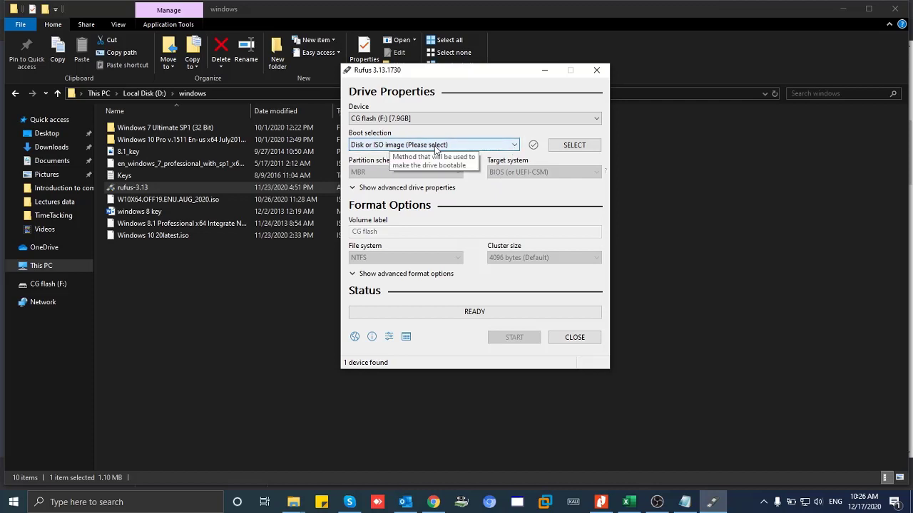
pyautogui.click(515, 146)
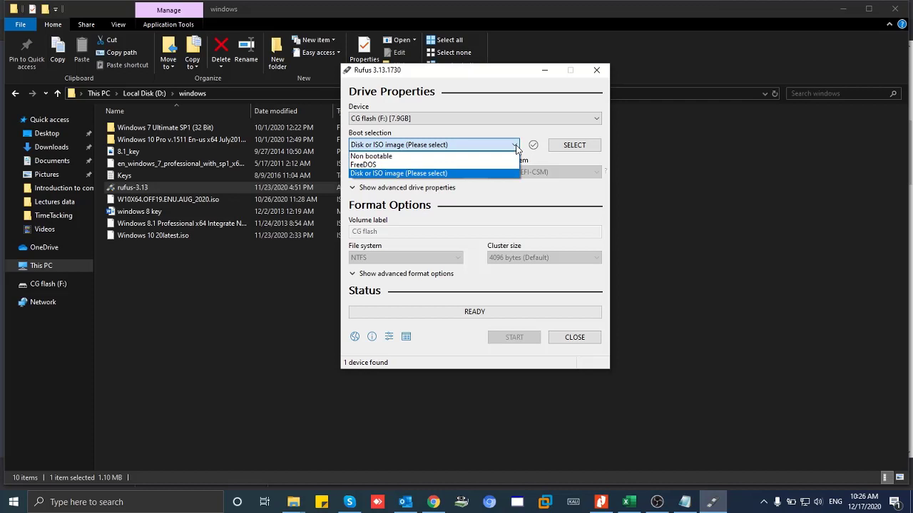
pyautogui.click(376, 176)
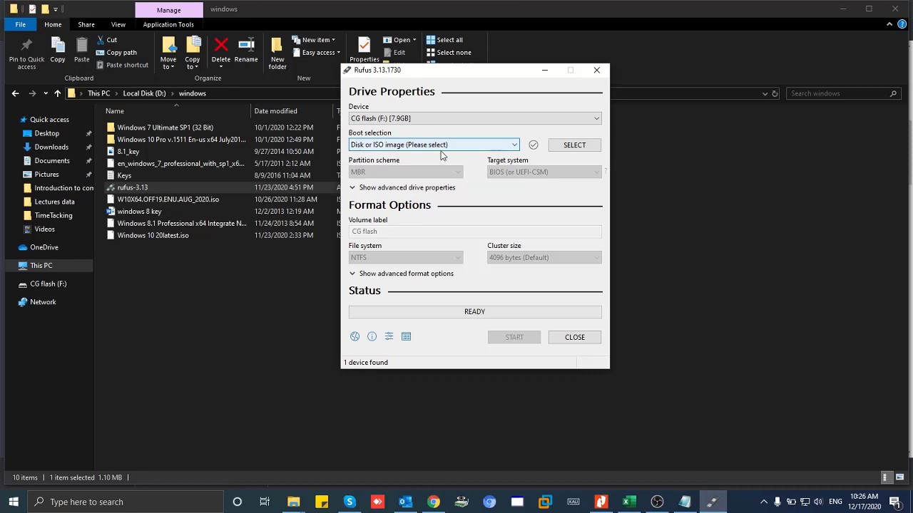
# Load W10X64.OFF19.ENU.AUG_2020.iso from the windows folder as the boot image and choose Standard Windows installation as the image option
pyautogui.click(575, 150)
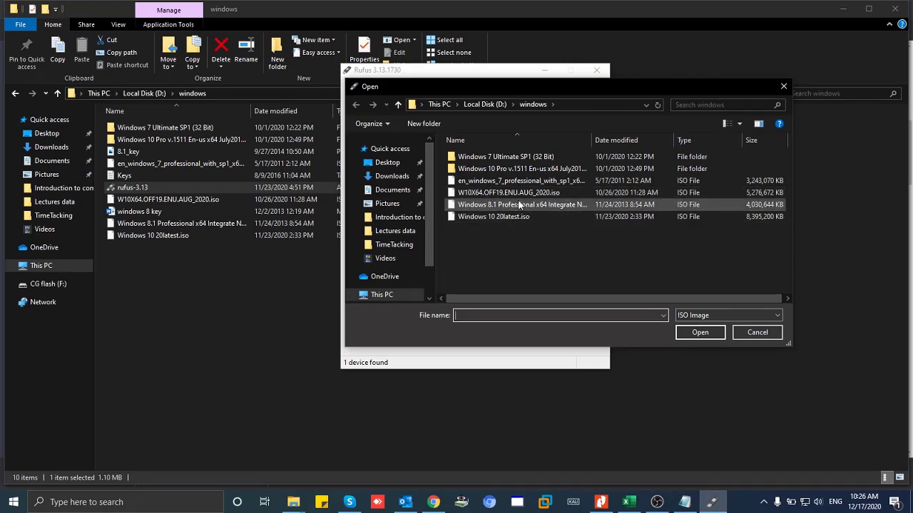
pyautogui.click(480, 194)
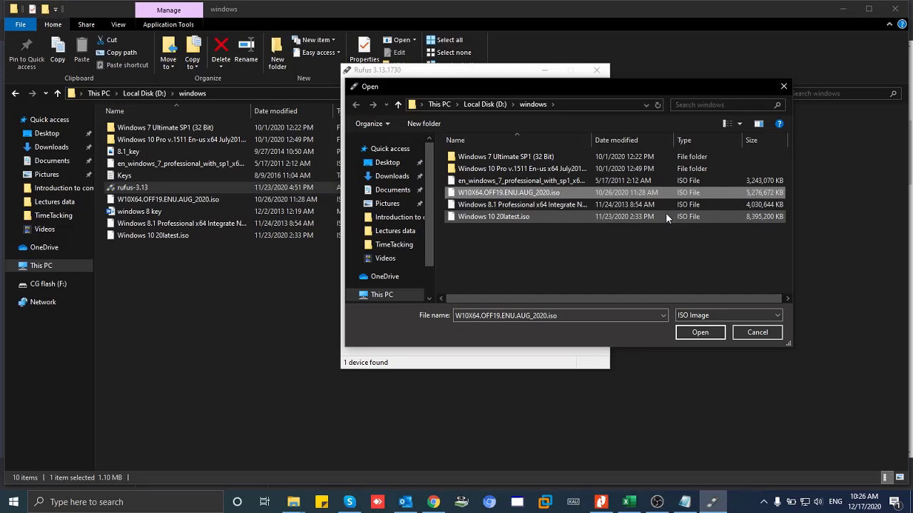
pyautogui.click(701, 331)
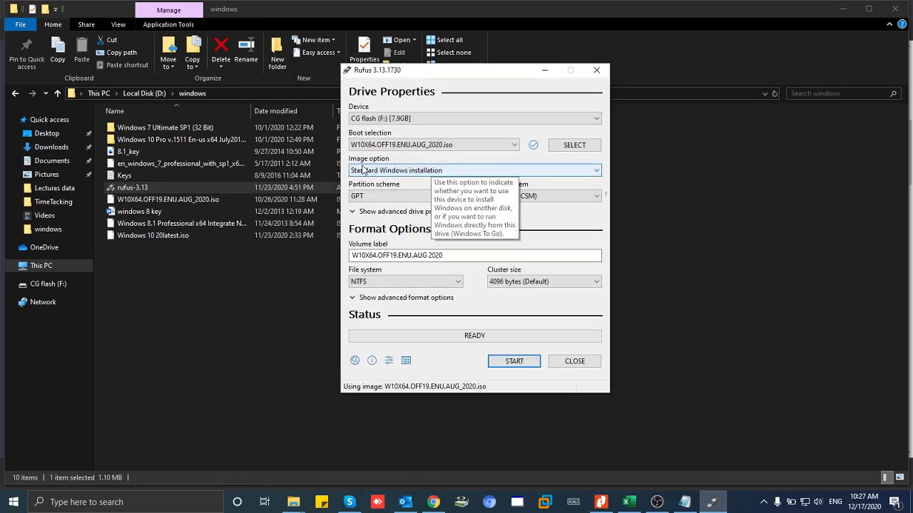
pyautogui.click(424, 172)
pyautogui.click(426, 180)
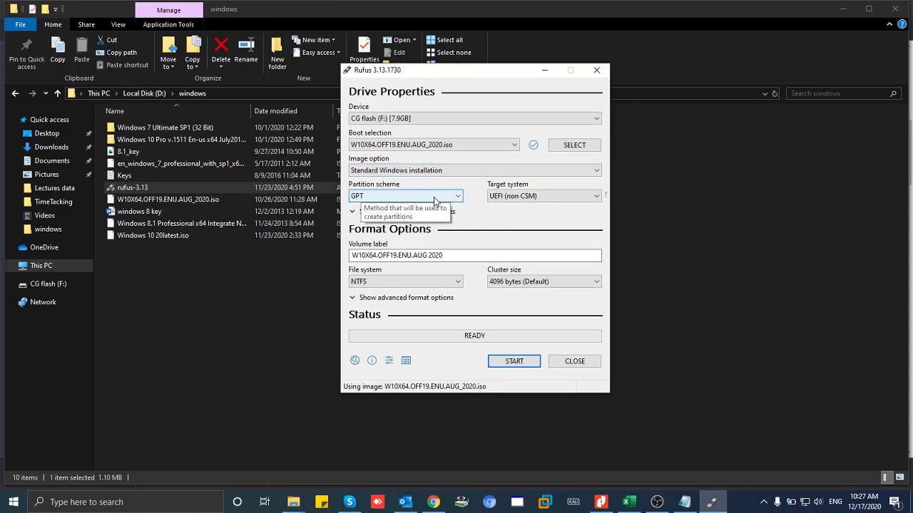
# Set the partition scheme to MBR for the BIOS (or UEFI-CSM) target system
pyautogui.click(433, 197)
pyautogui.click(402, 207)
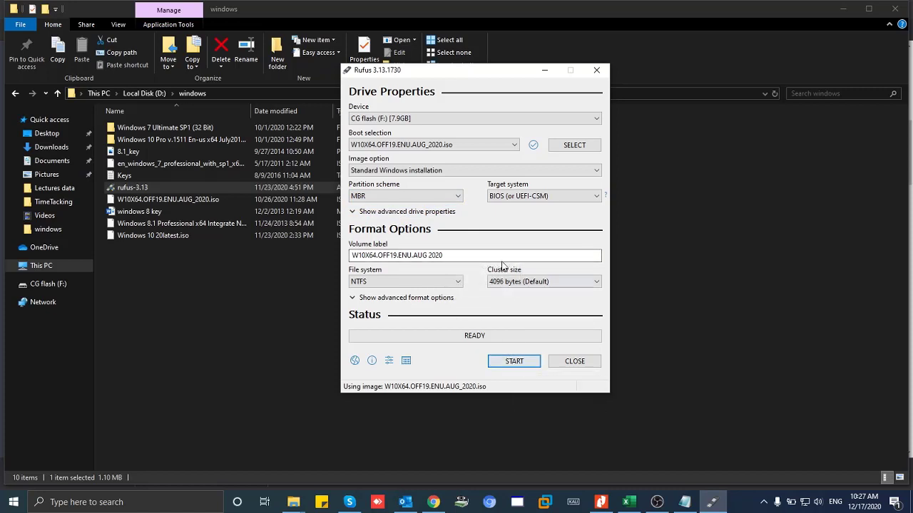
# Write the Windows image to the flash drive, accepting the erasure of all its data, and close Rufus once it is ready
pyautogui.click(513, 361)
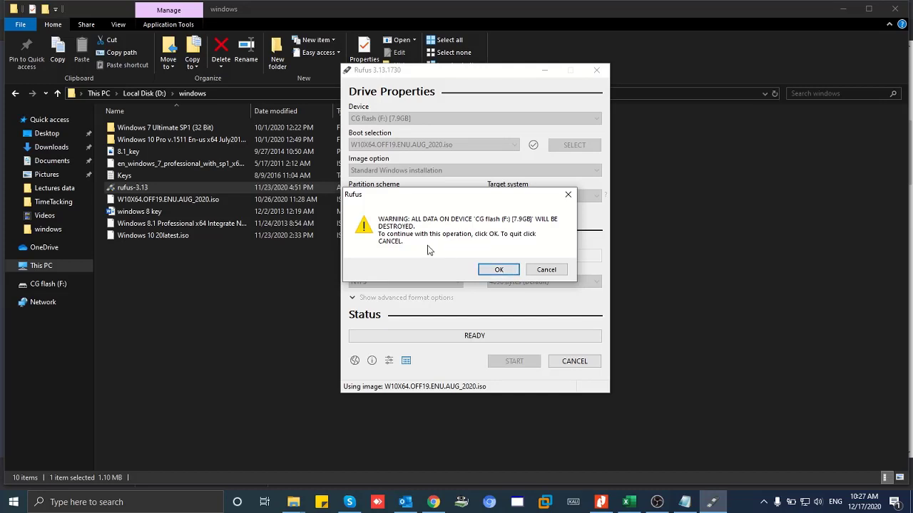
pyautogui.click(497, 271)
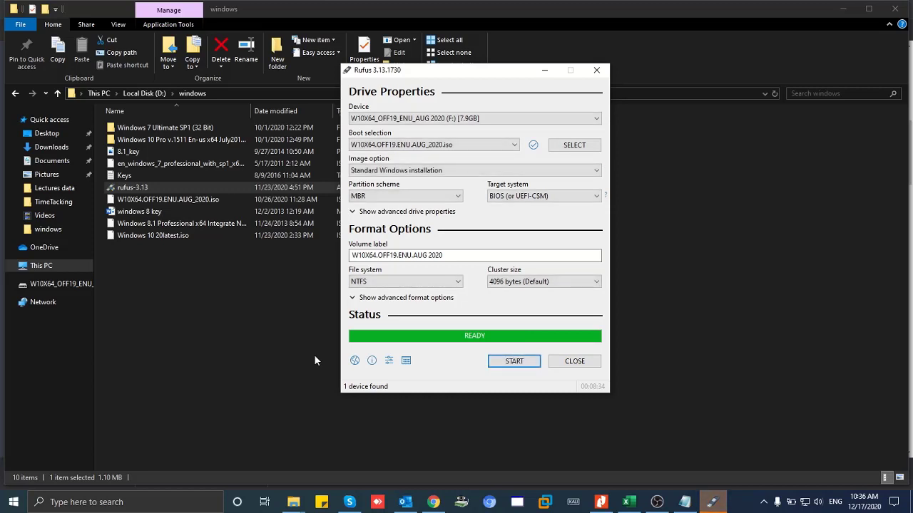
pyautogui.click(560, 362)
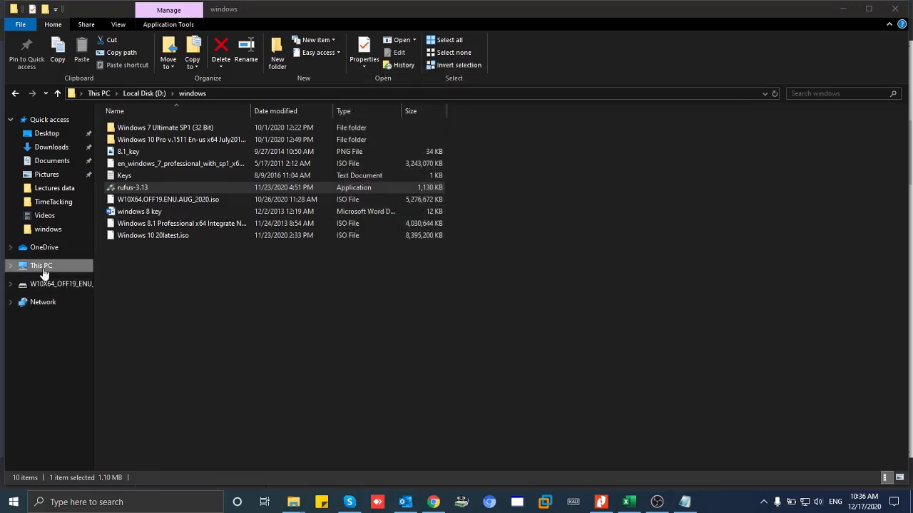
# Switch to the This PC window in File Explorer and open the W10X64_OFF19_ENU_AUG 2020 (F:) drive to inspect its files
pyautogui.moveTo(296, 507)
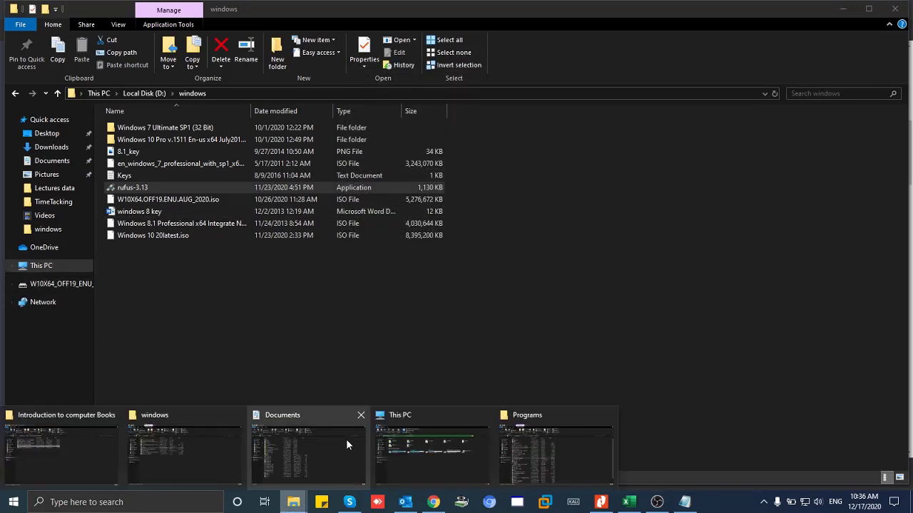
pyautogui.click(419, 443)
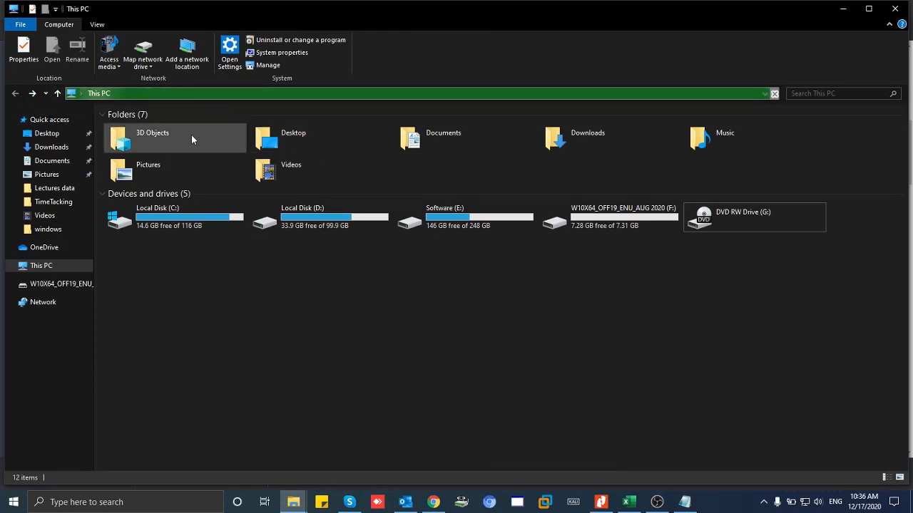
pyautogui.click(58, 265)
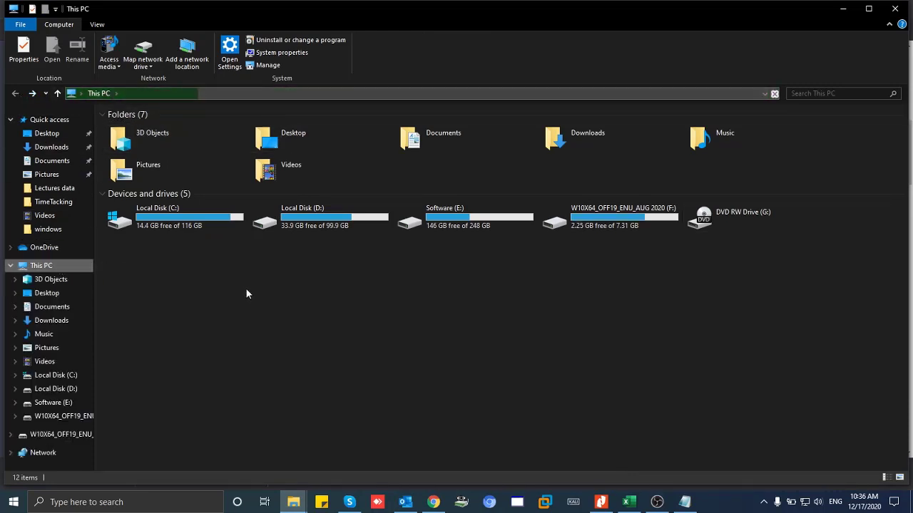
pyautogui.click(41, 265)
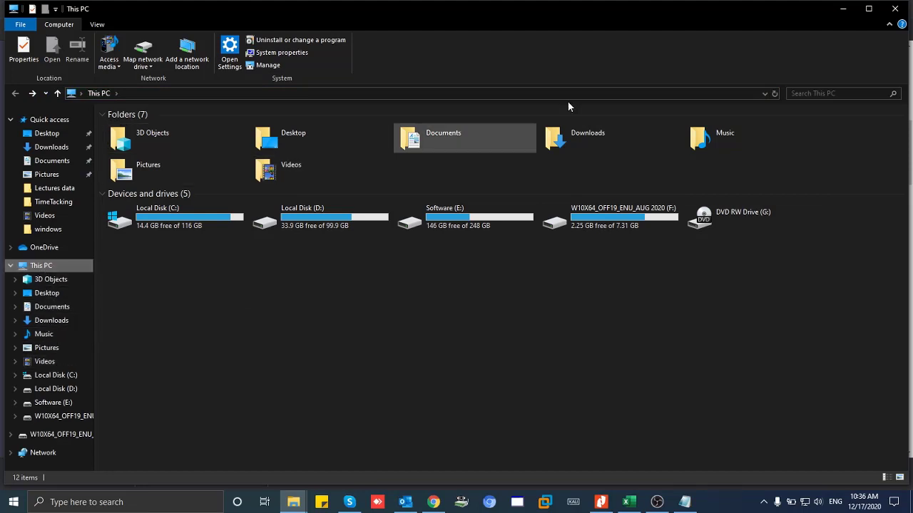
pyautogui.click(617, 226)
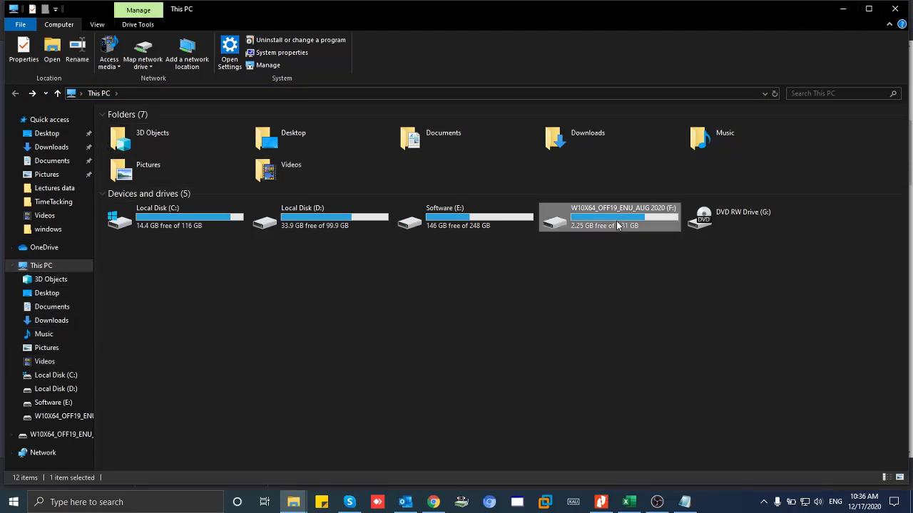
pyautogui.doubleClick(617, 226)
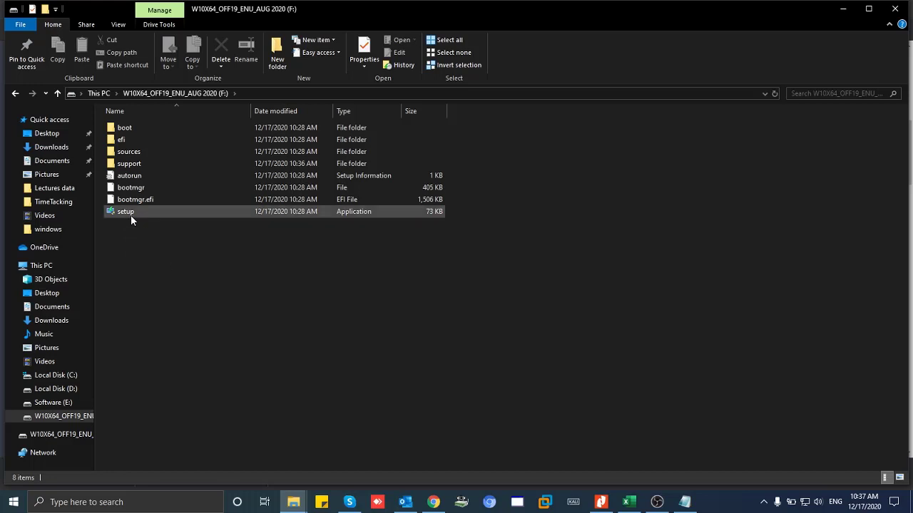
pyautogui.rightClick(223, 264)
pyautogui.click(248, 312)
pyautogui.rightClick(241, 292)
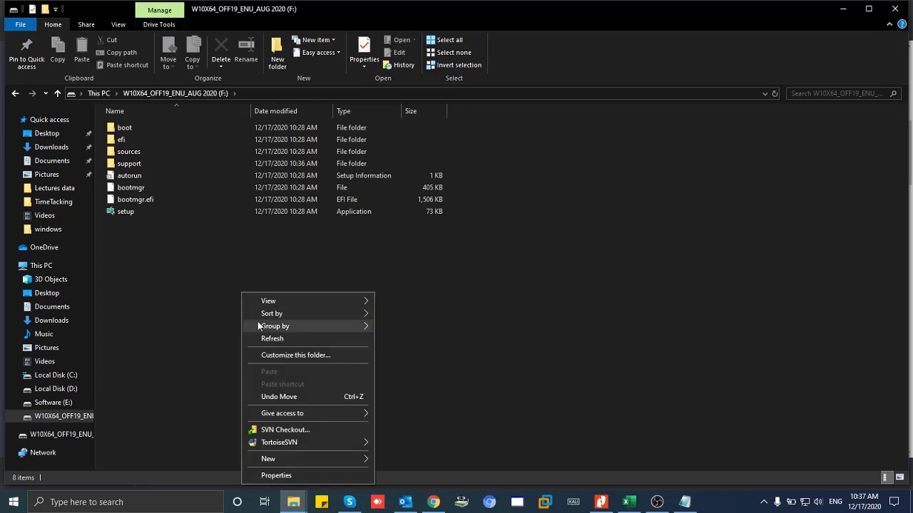
pyautogui.click(266, 335)
pyautogui.rightClick(247, 289)
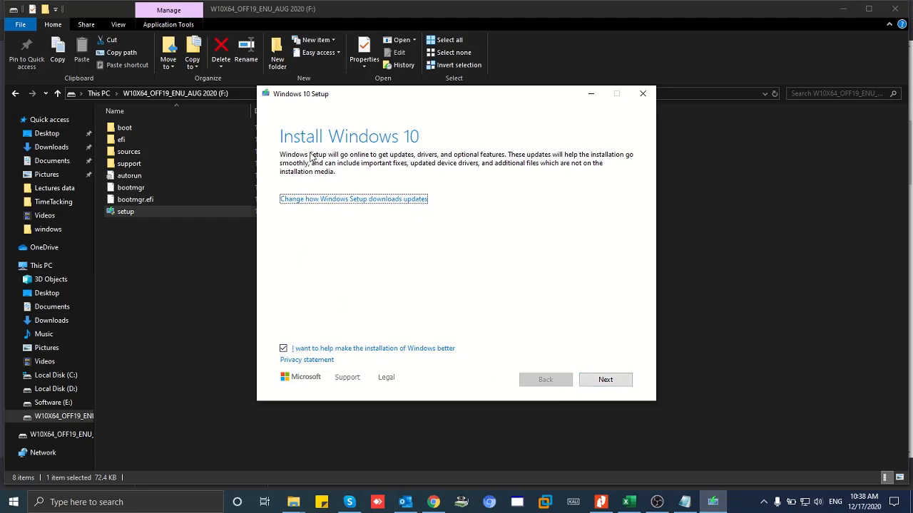
# Quit Windows 10 Setup without installing and confirm the exit
pyautogui.click(644, 95)
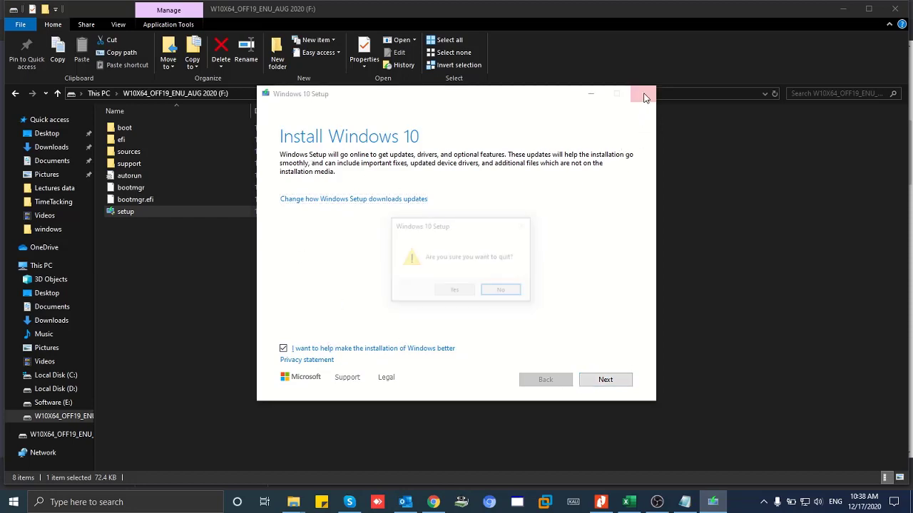
pyautogui.click(466, 291)
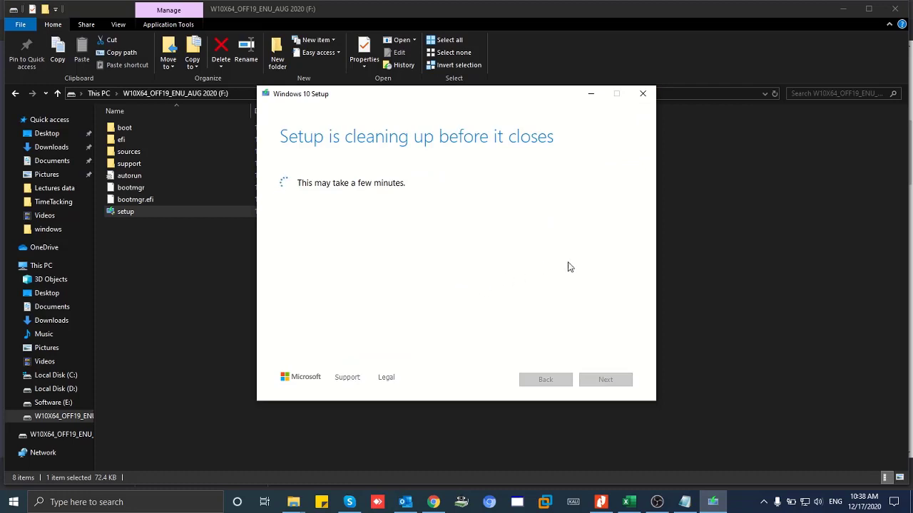